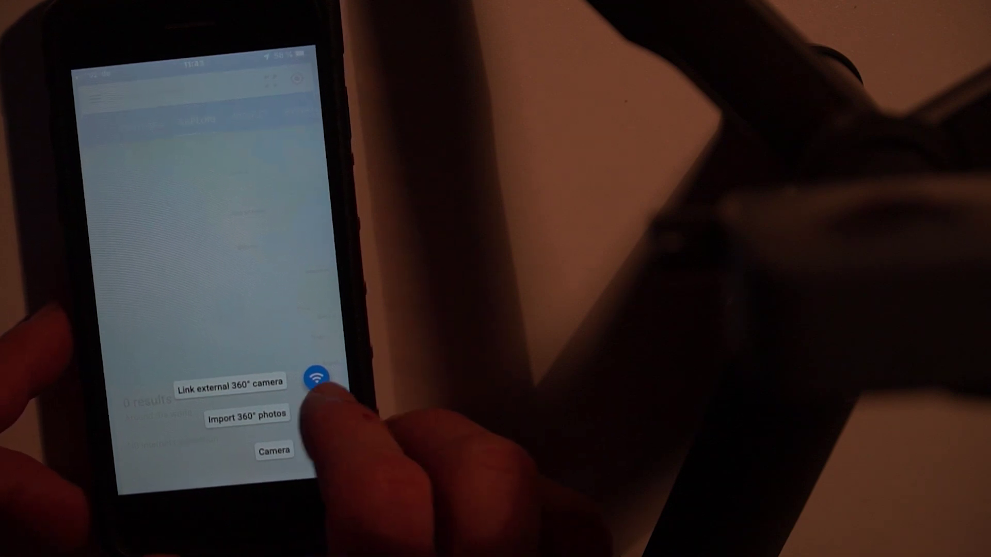
Import the snowy forest panorama from the camera roll as a 360° photo.
click(247, 417)
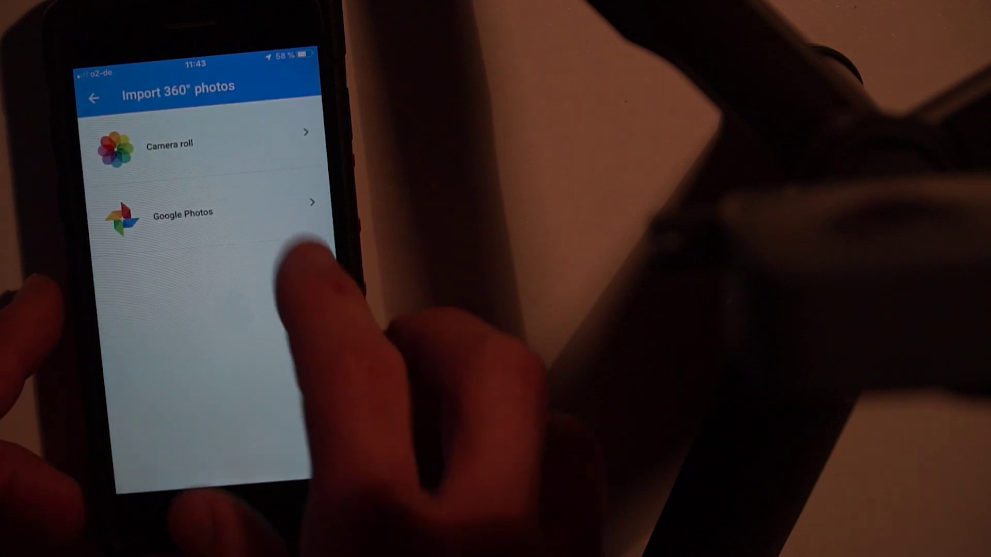
click(201, 147)
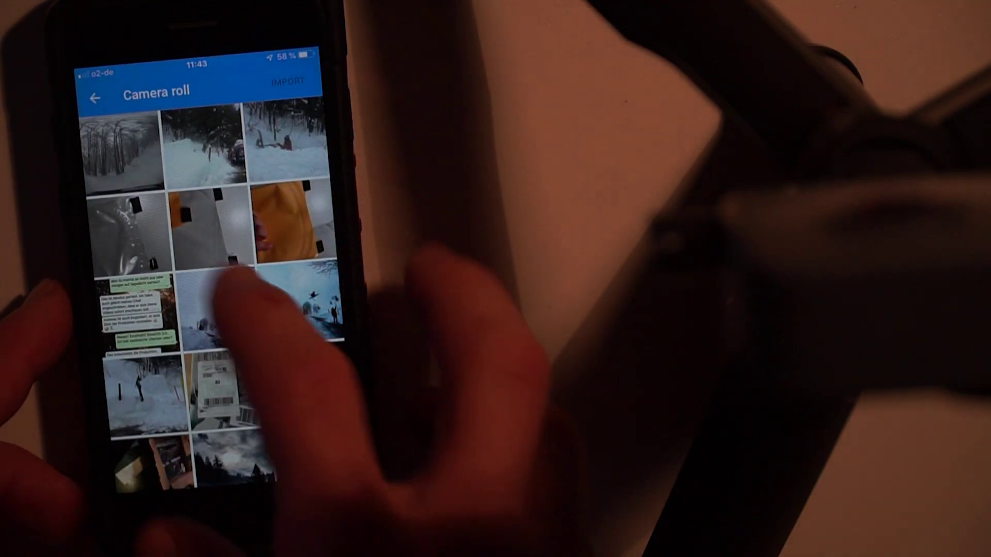
click(124, 151)
click(290, 82)
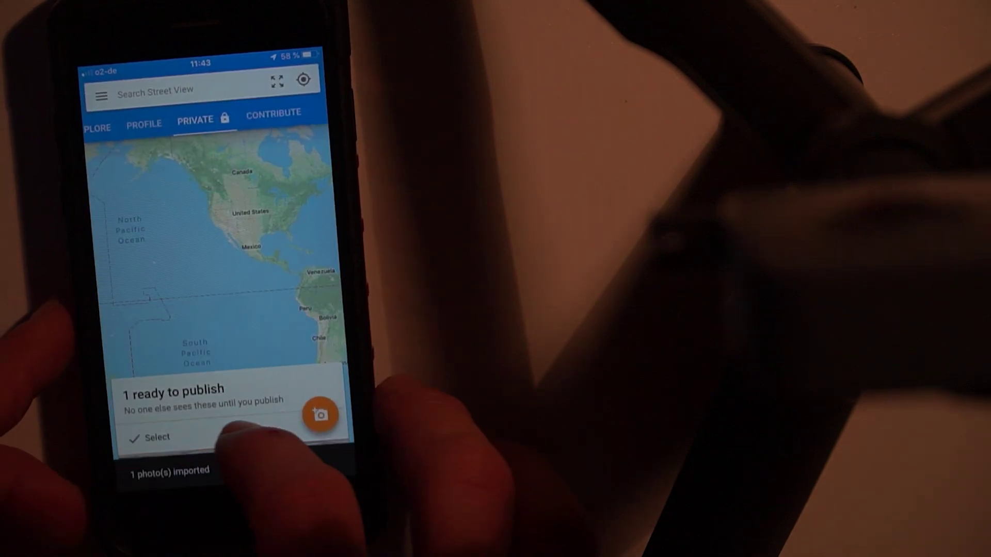
Select the imported panorama and start adding its missing GPS location.
drag(248, 433, 279, 340)
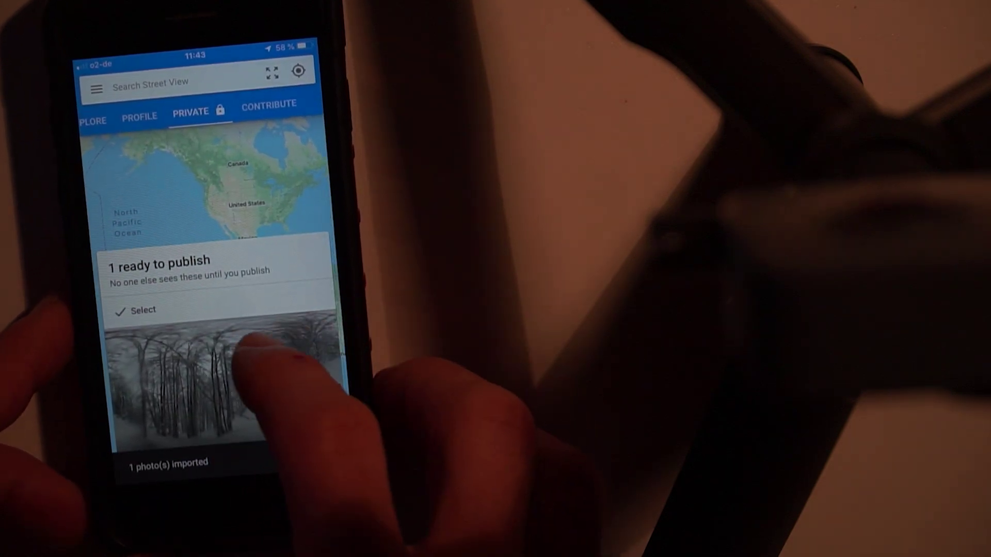
click(138, 315)
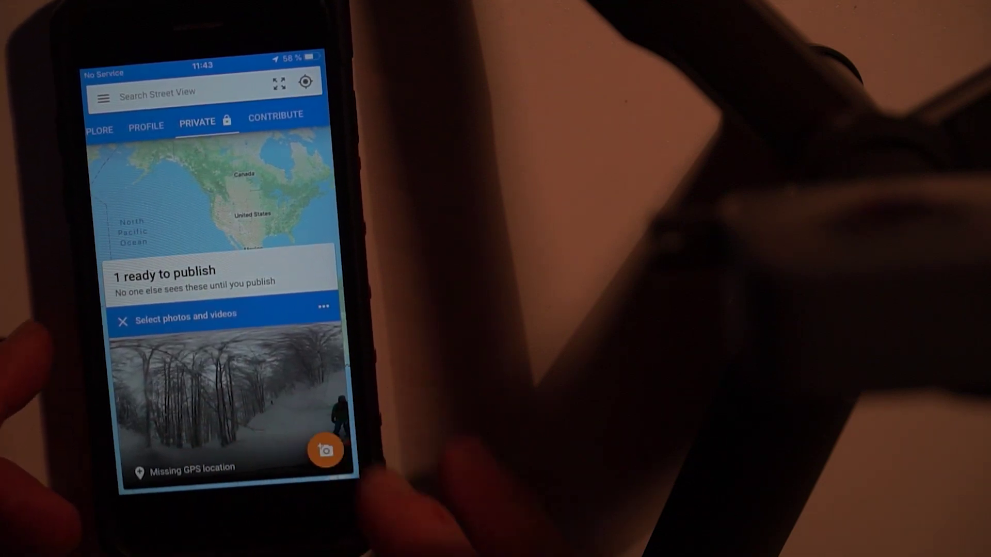
click(187, 469)
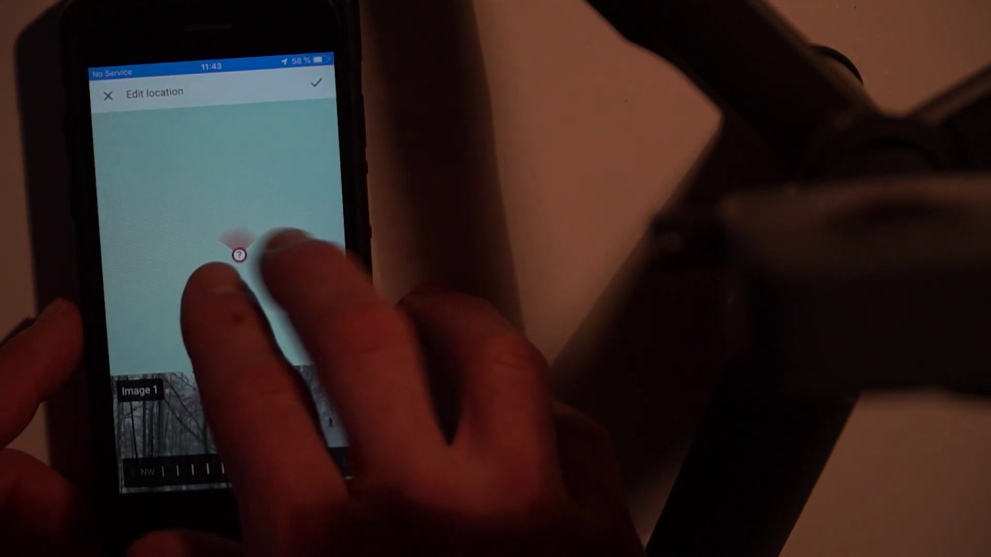
Pin the panorama near Fieberbrunn, rotate its heading, and save the location.
mouse_move(233, 309)
mouse_down()
mouse_move(170, 310)
mouse_move(201, 294)
mouse_up()
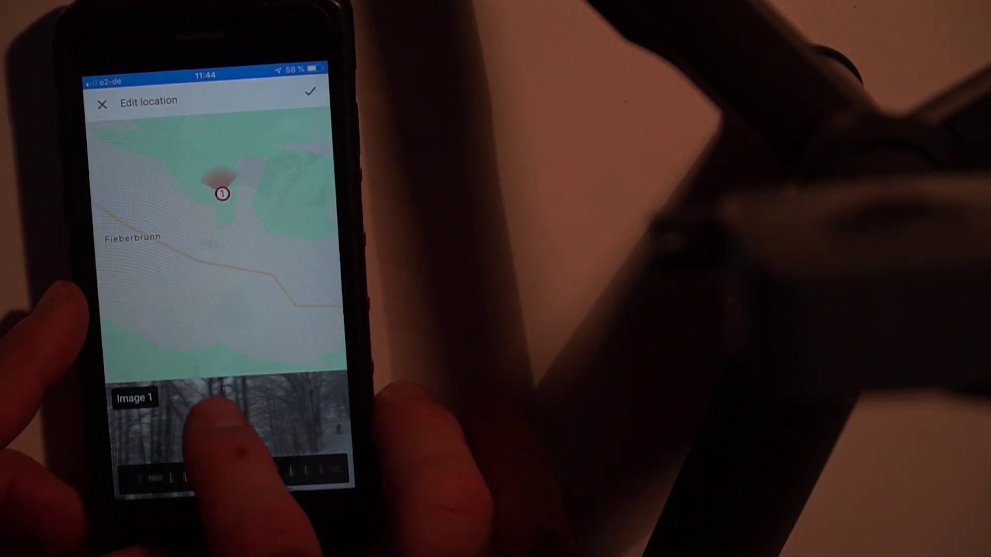
drag(208, 434, 236, 430)
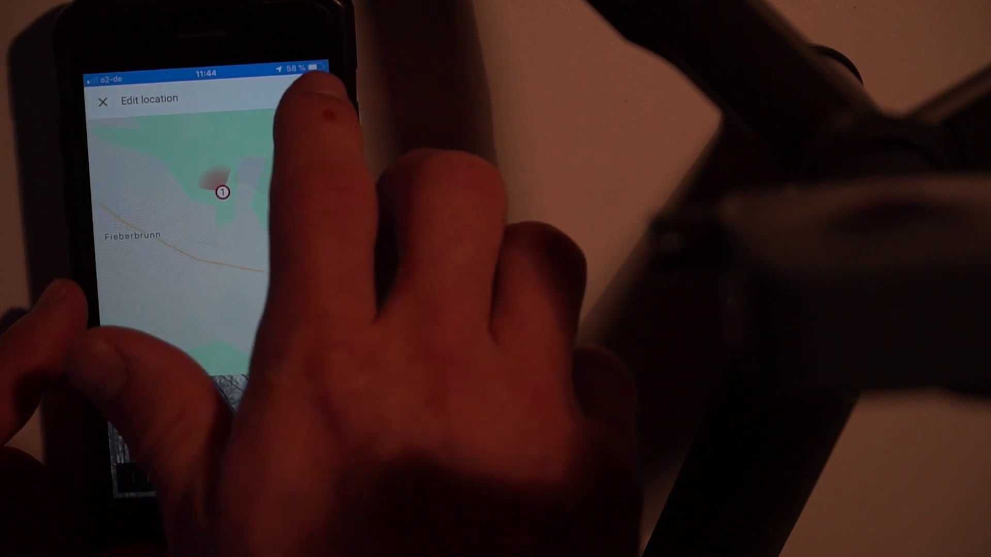
click(310, 73)
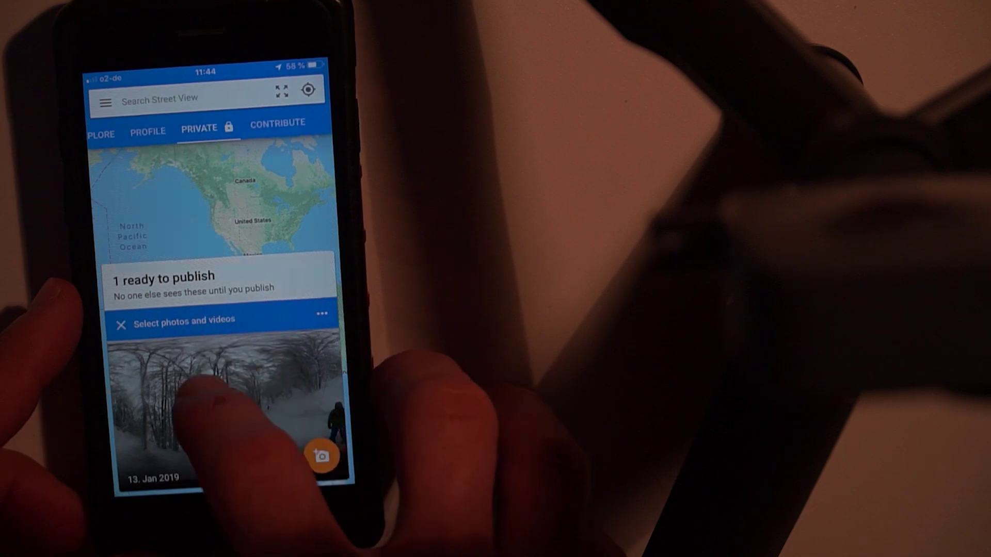
Select the snowy forest panorama and upload it, retrying after the offline notice.
click(232, 403)
click(295, 313)
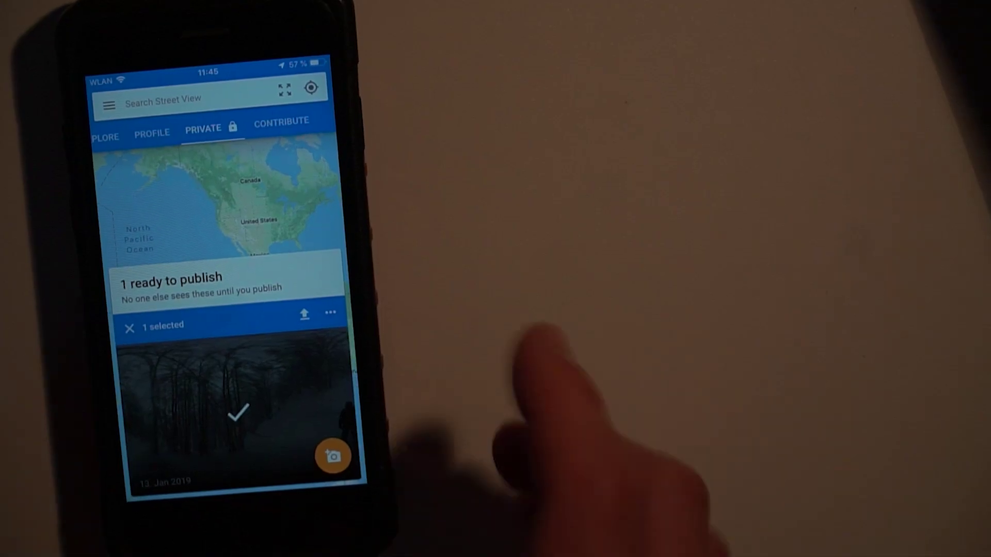
click(301, 312)
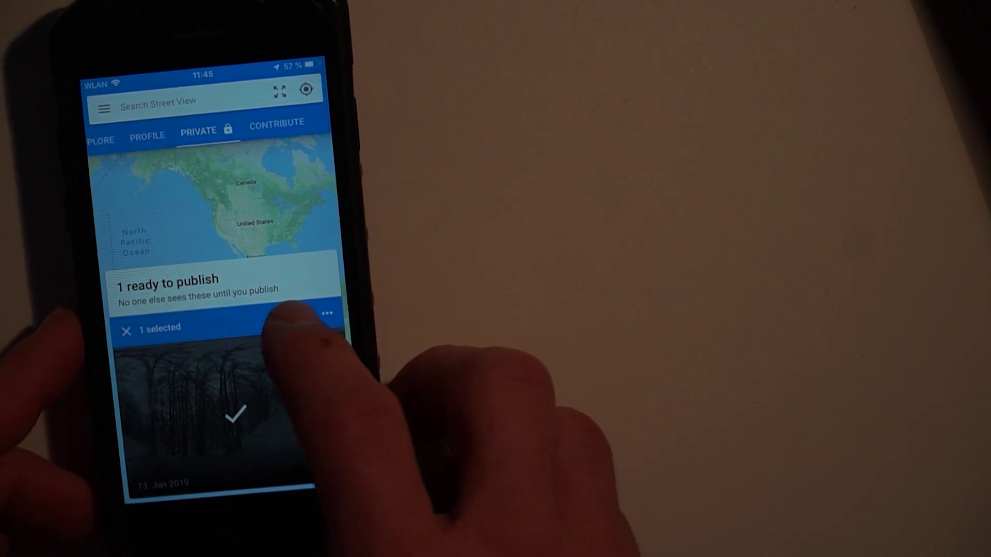